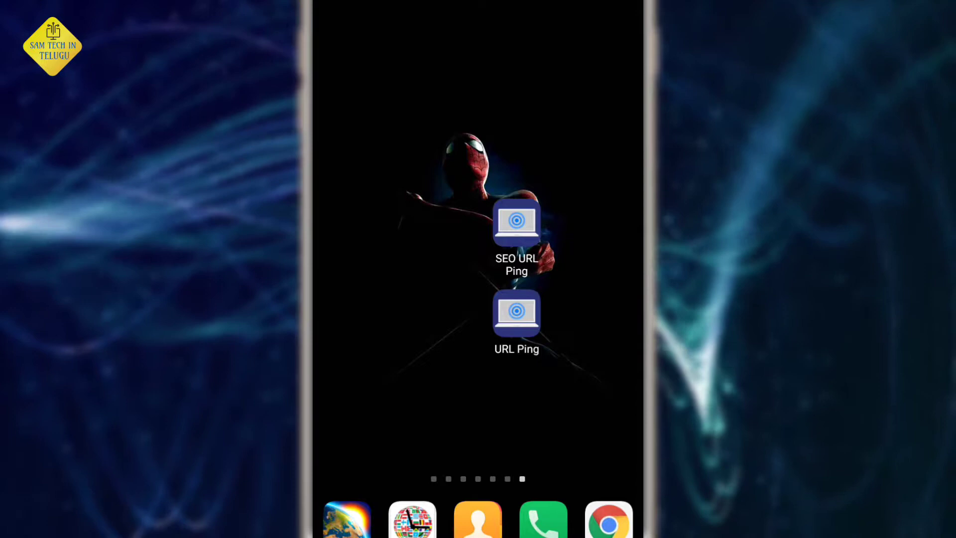
# Drag the URL Ping icon up beside the SEO URL Ping icon on the home screen
pyautogui.moveTo(516, 322)
pyautogui.mouseDown()
pyautogui.moveTo(456, 287)
pyautogui.moveTo(439, 232)
pyautogui.mouseUp()
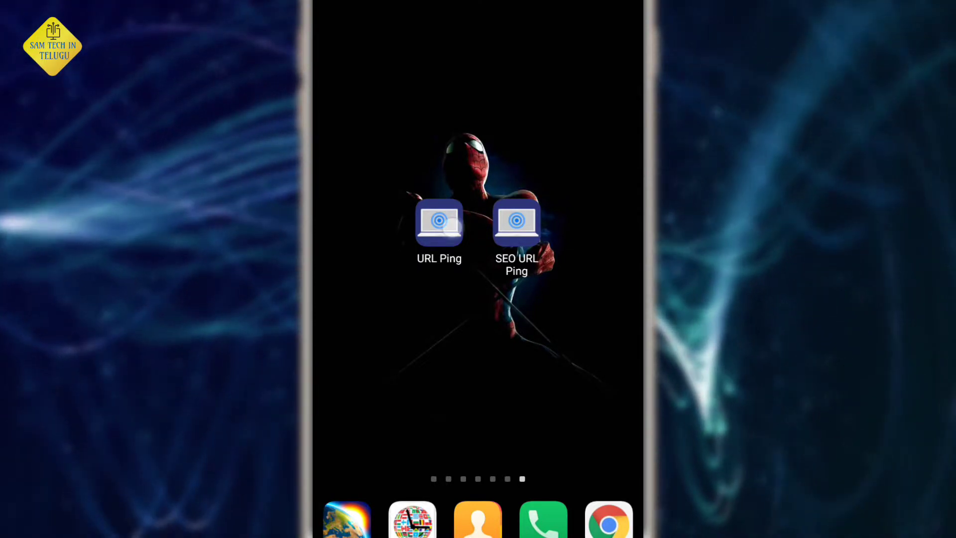
pyautogui.click(439, 224)
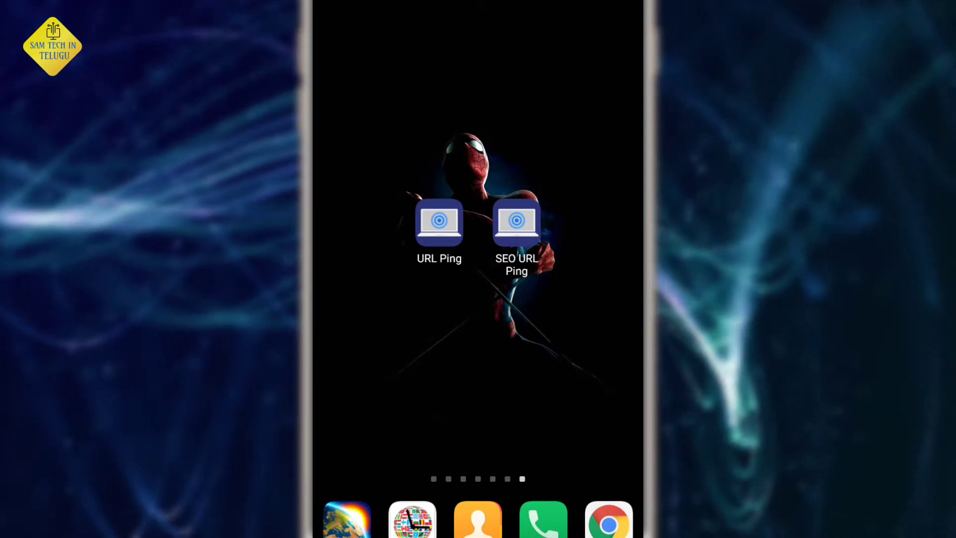
pyautogui.click(536, 265)
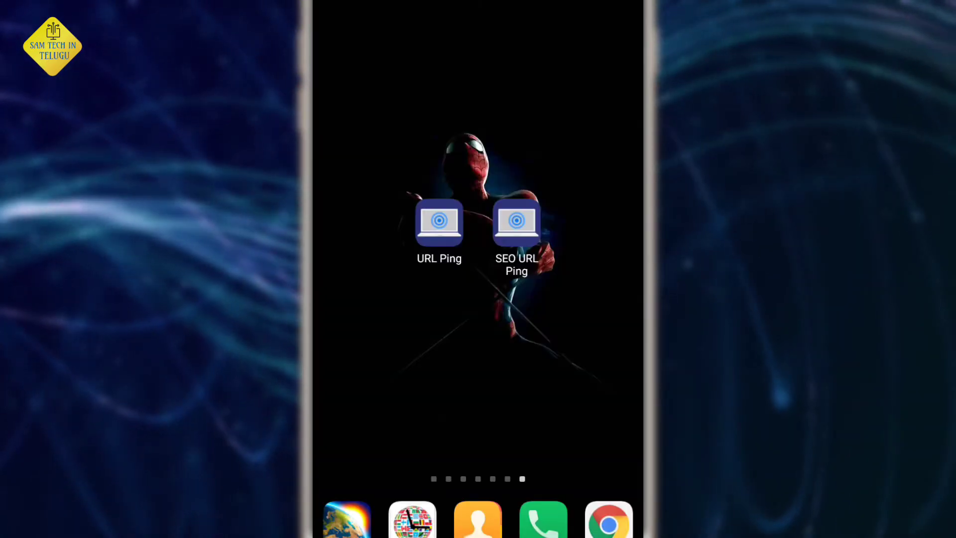
pyautogui.click(439, 224)
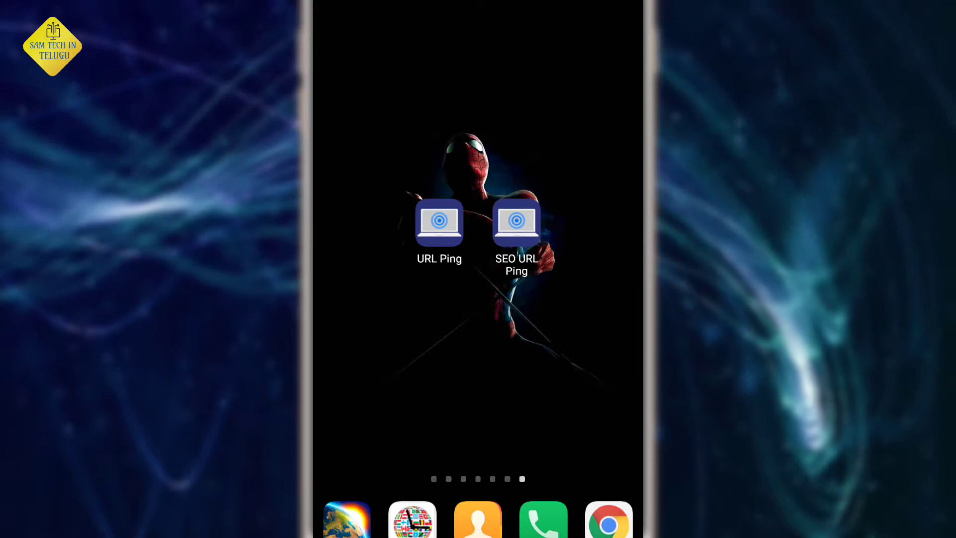
# Launch SEO URL Ping and select the URL field to enter the YouTube video link
pyautogui.click(440, 223)
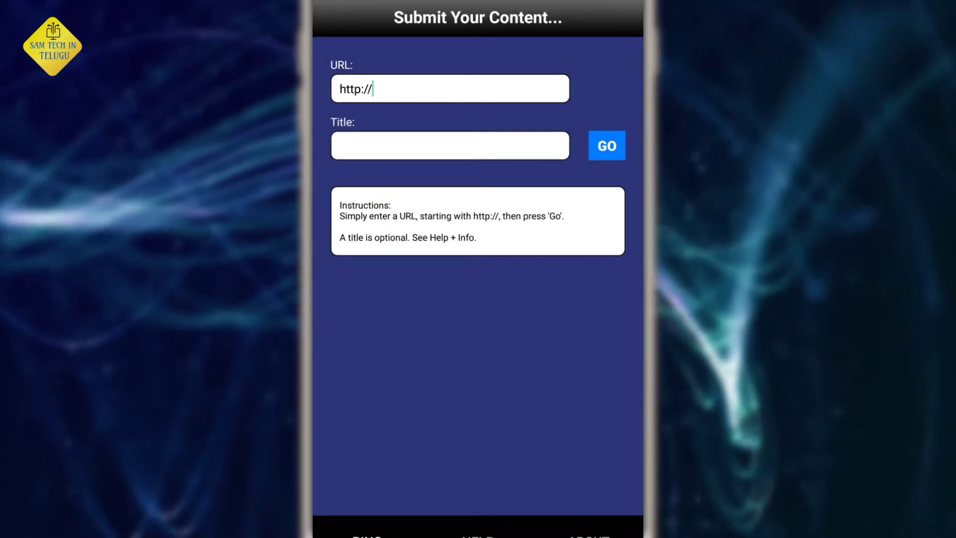
pyautogui.click(463, 89)
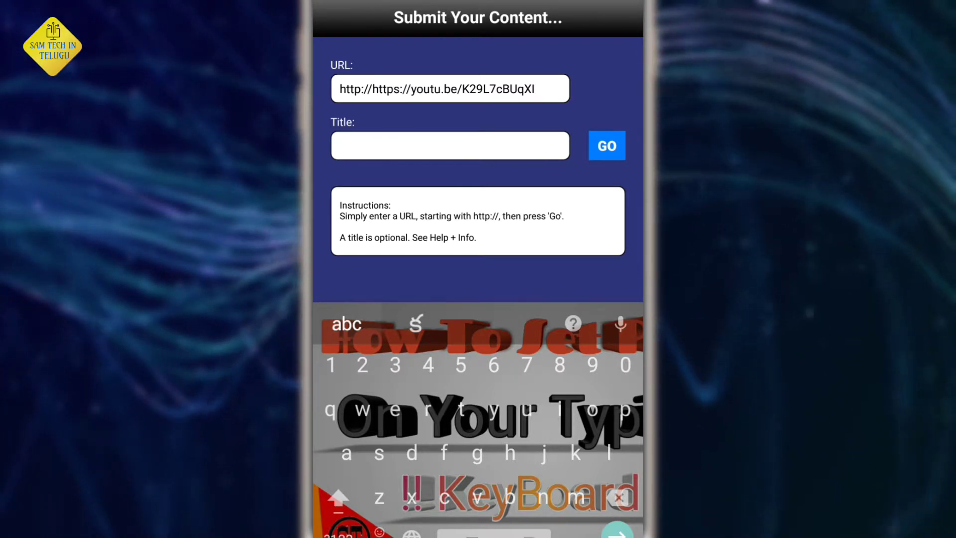
pyautogui.write('se')
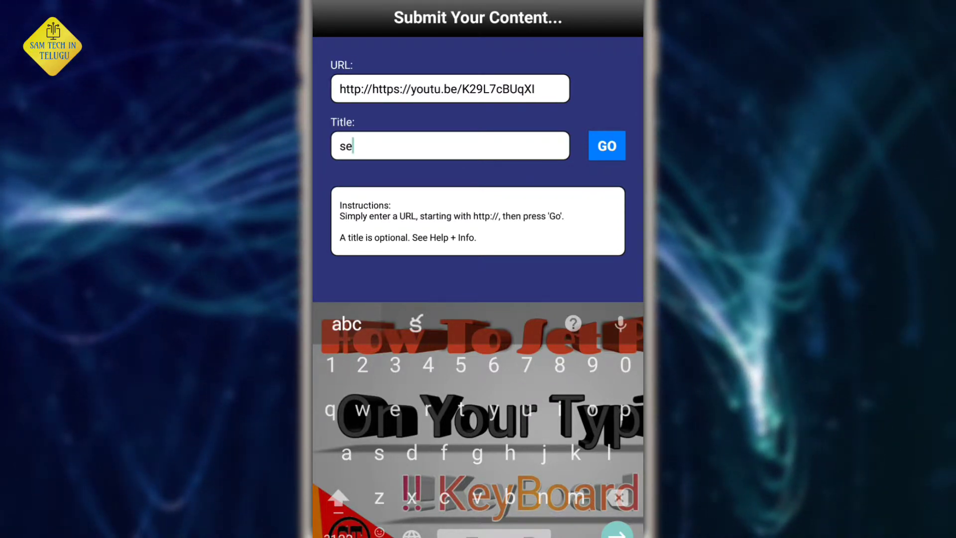
pyautogui.write('o in')
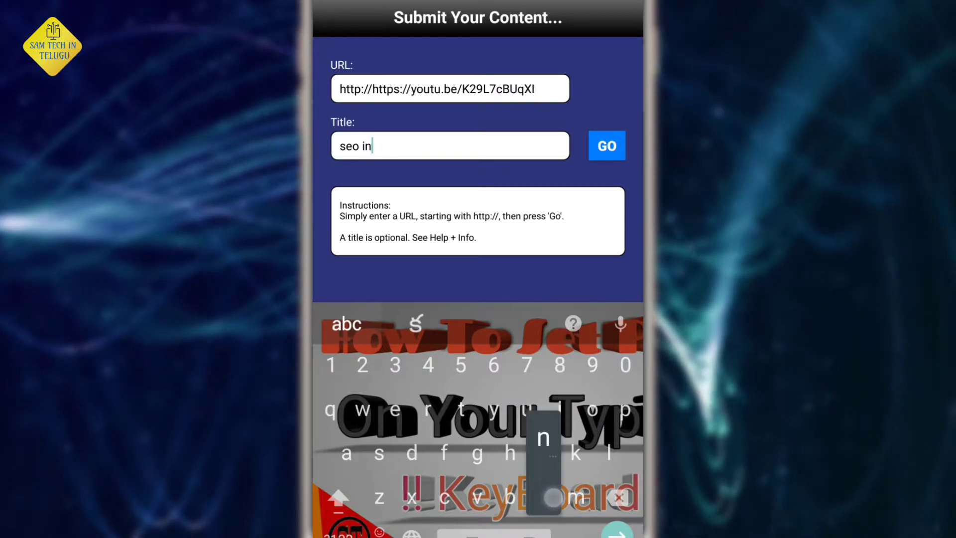
pyautogui.write(' telugu')
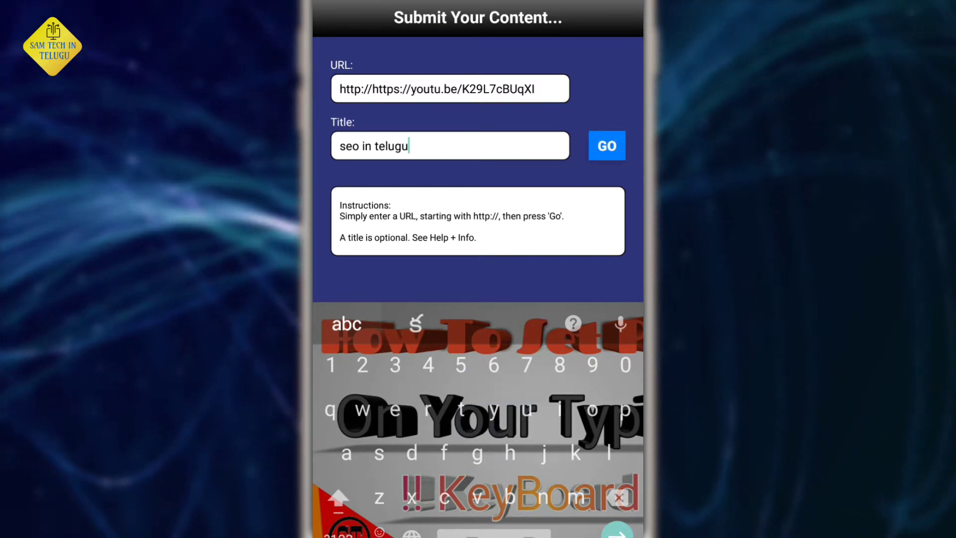
# Submit the YouTube link titled 'seo in telugu' to all ping services with GO
pyautogui.click(607, 146)
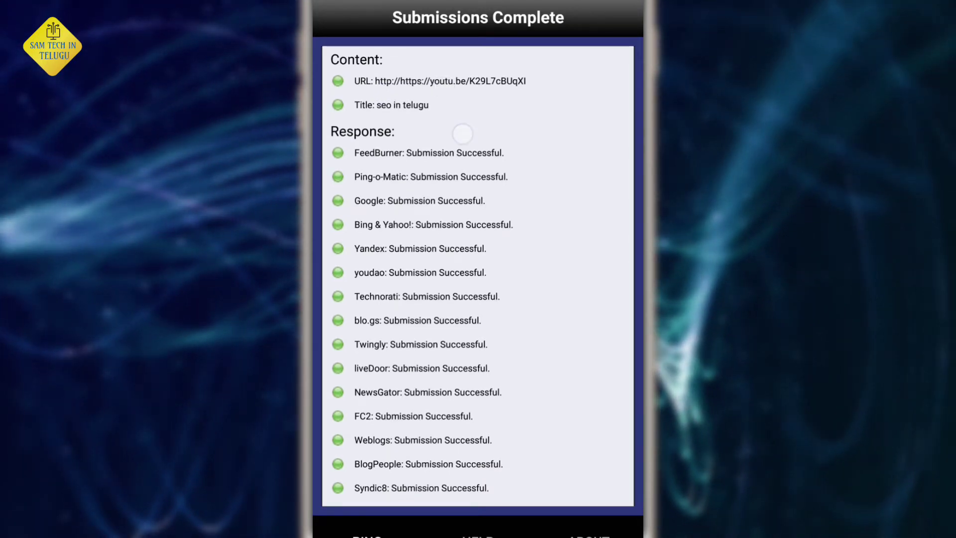
pyautogui.scroll(-4, 516, 235)
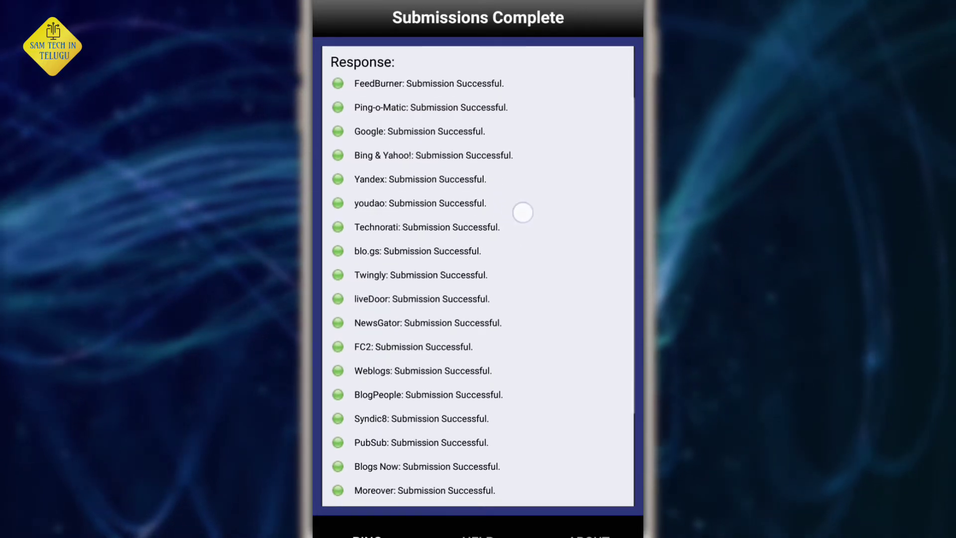
pyautogui.scroll(-3, 510, 291)
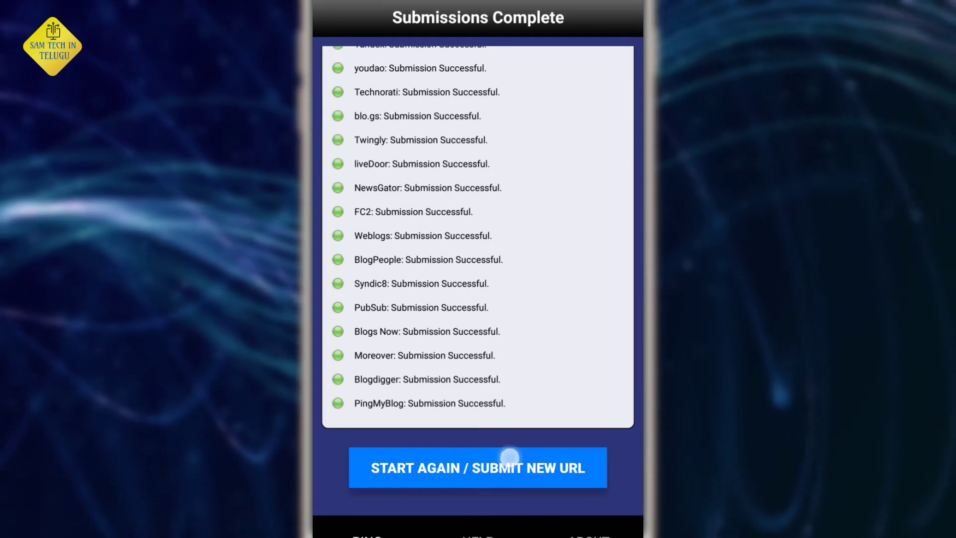
# Clear the results for a new submission, then reopen the app and return to the home screen
pyautogui.click(508, 463)
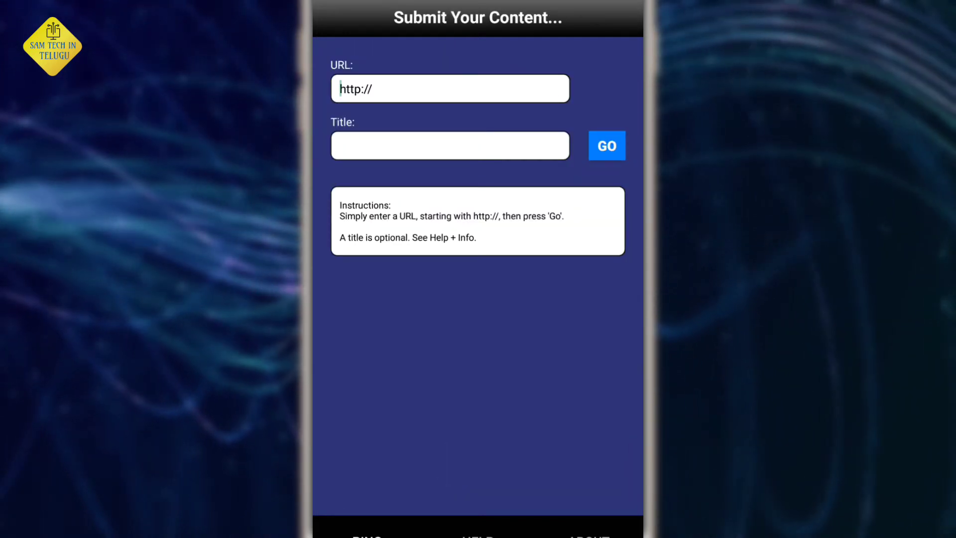
pyautogui.press('Home')
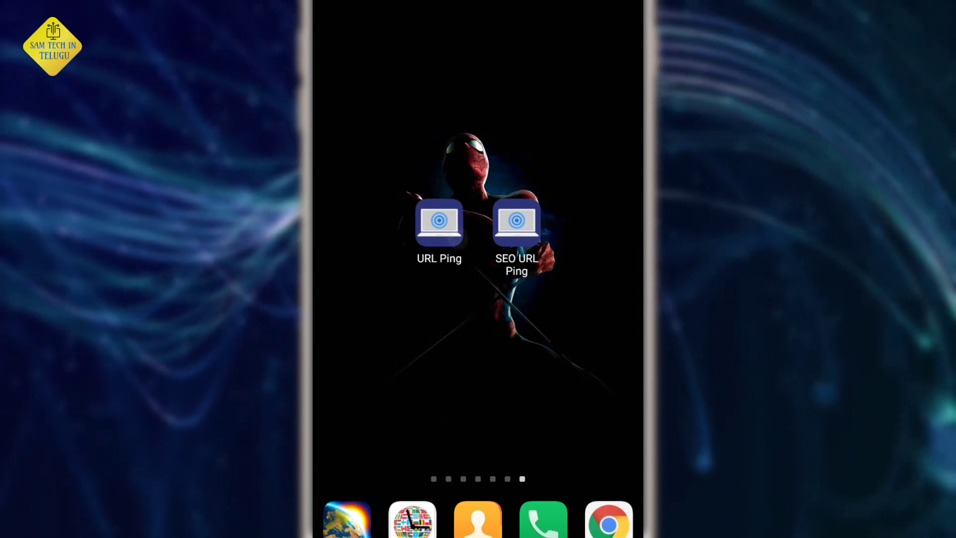
pyautogui.click(516, 224)
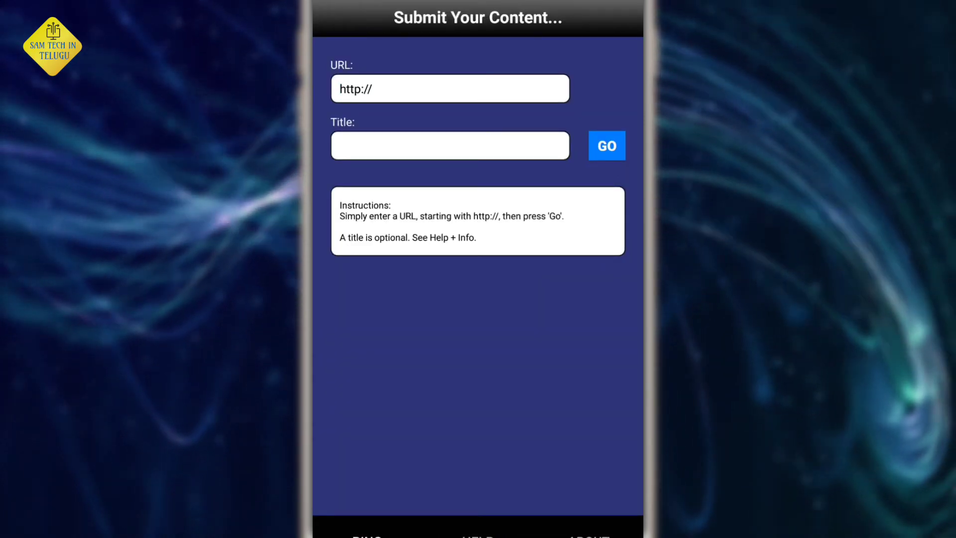
pyautogui.press('Home')
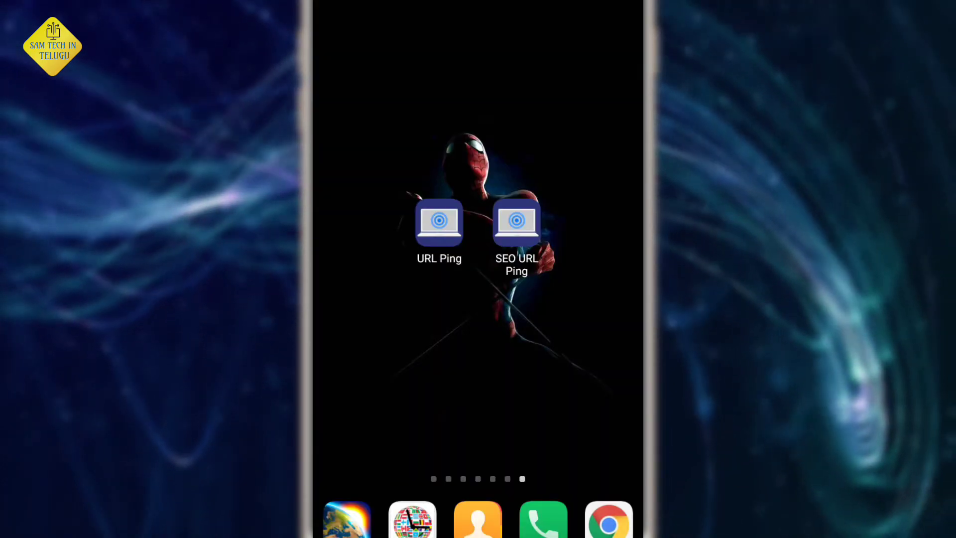